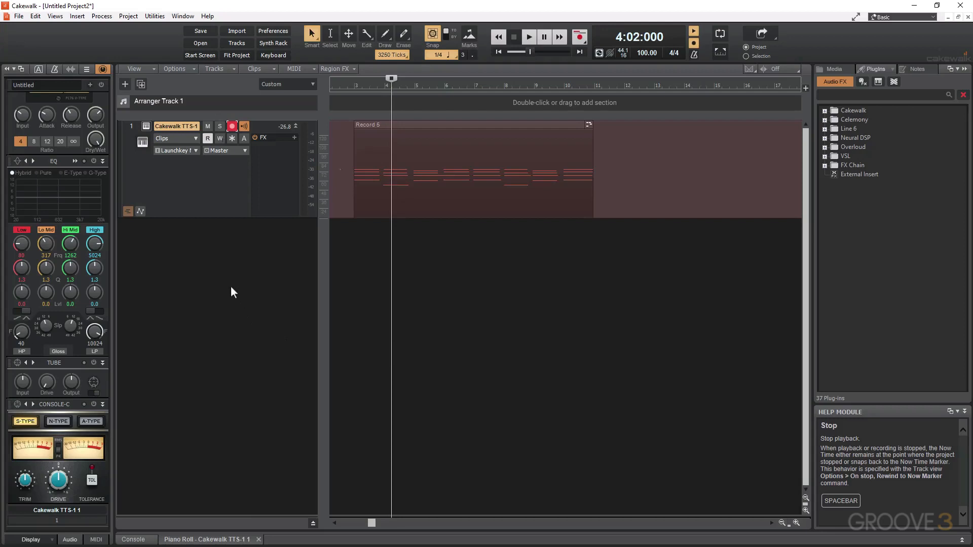
- Add an SI-Bass Guitar instrument track and turn off input echo on the Cakewalk TTS-1 track
{"action": "right_click", "coordinate": [197, 253]}
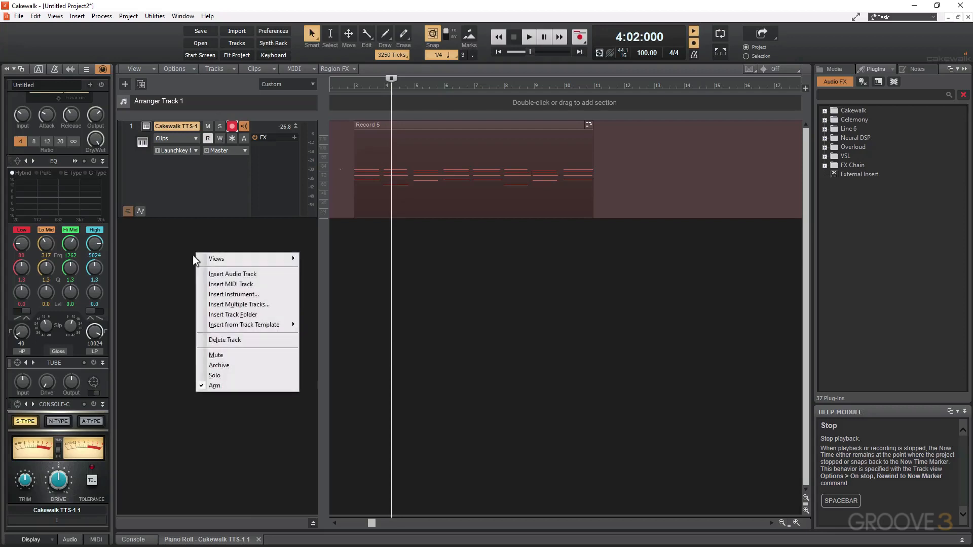
{"action": "left_click", "coordinate": [216, 298]}
{"action": "left_click", "coordinate": [177, 58]}
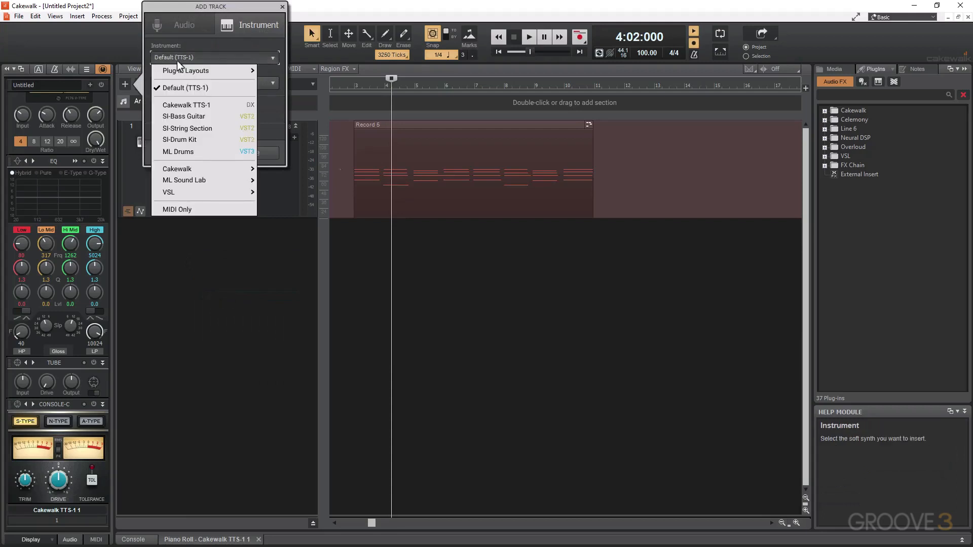
{"action": "left_click", "coordinate": [181, 117]}
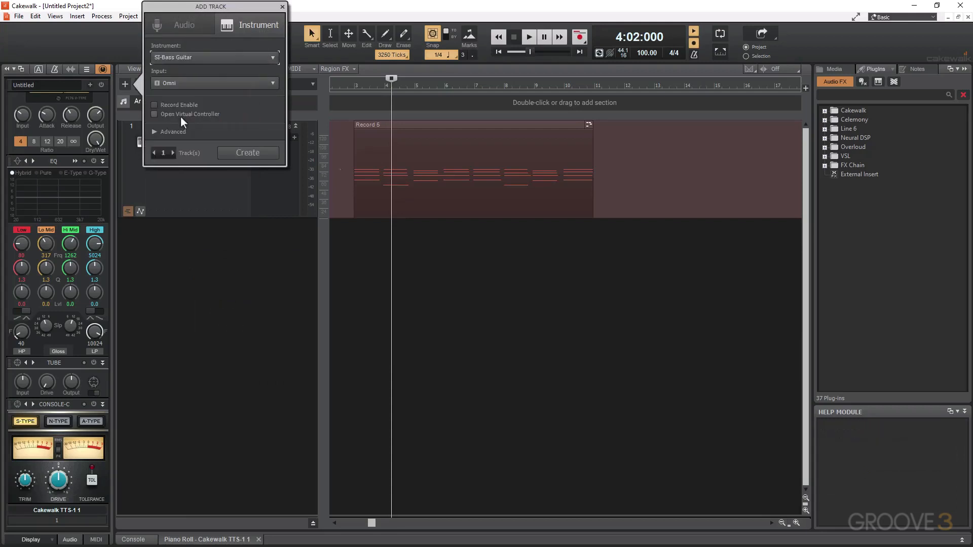
{"action": "left_click", "coordinate": [238, 151]}
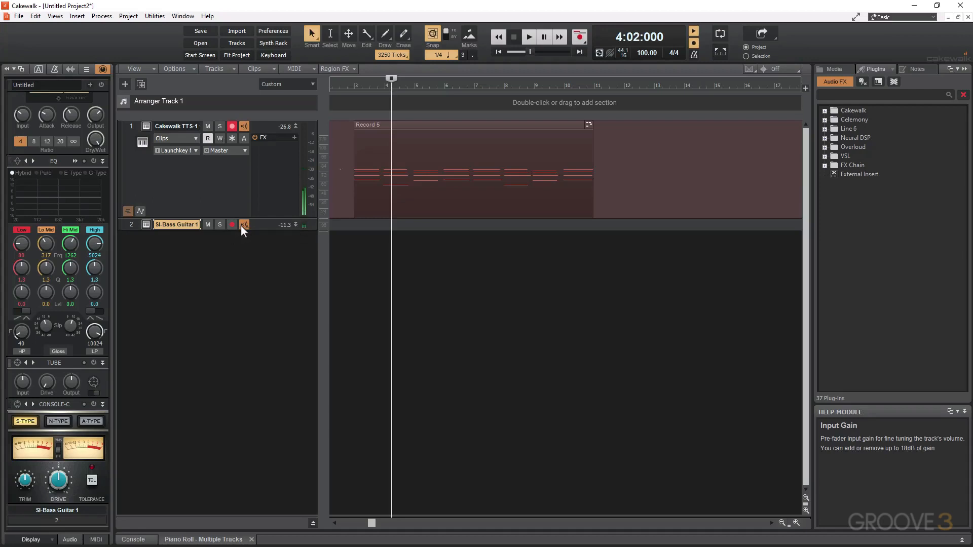
{"action": "left_click", "coordinate": [243, 126]}
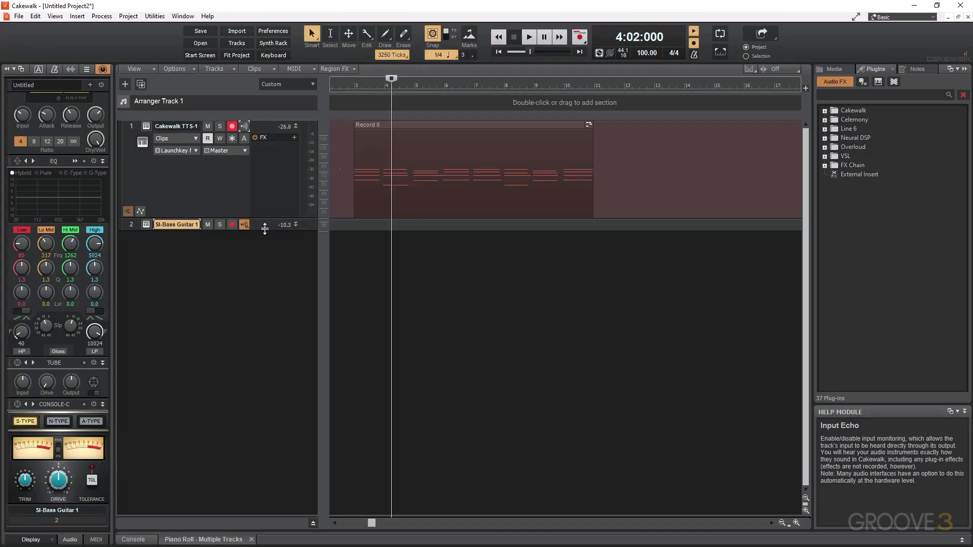
- Enlarge the SI-Bass Guitar track and set its input to Virtual Controller, MIDI Omni
{"action": "left_click_drag", "start_coordinate": [265, 229], "coordinate": [264, 291]}
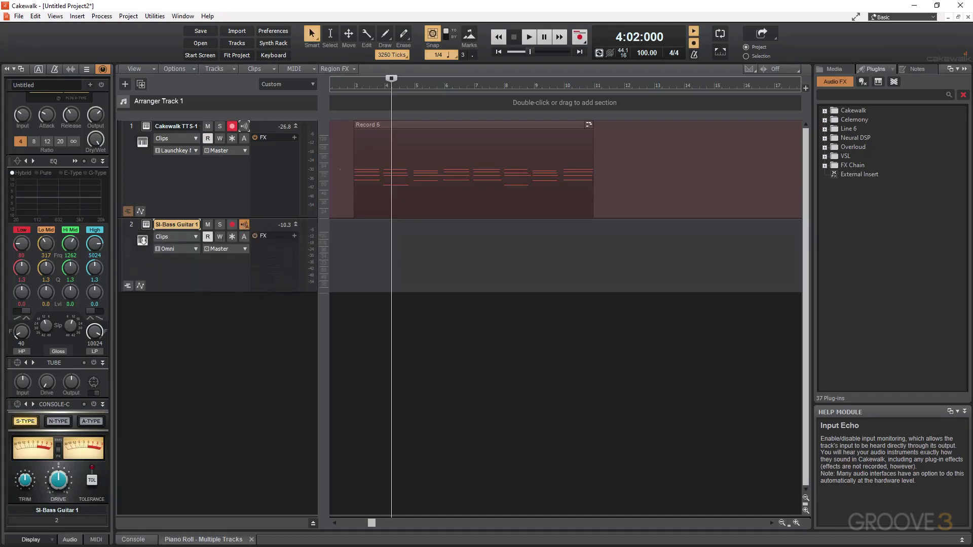
{"action": "left_click", "coordinate": [186, 251]}
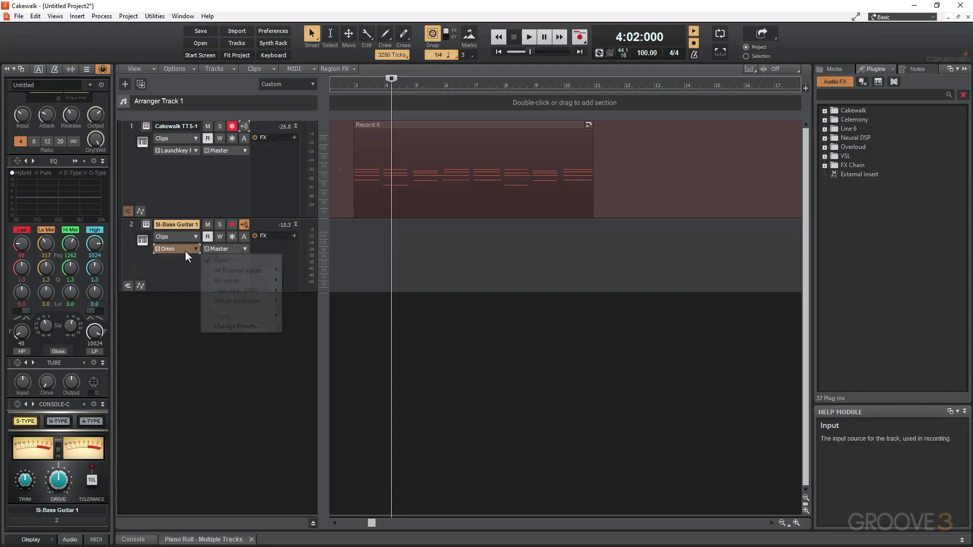
{"action": "mouse_move", "coordinate": [260, 301]}
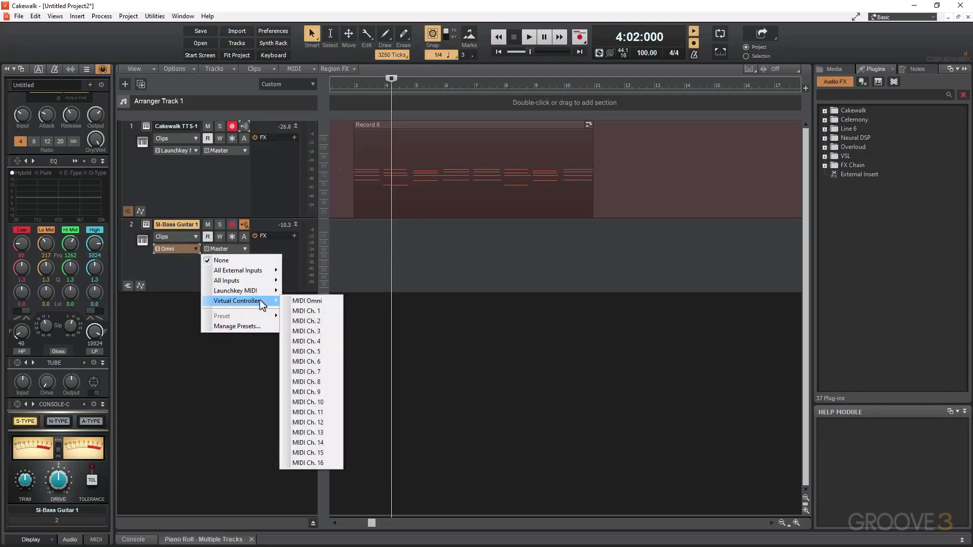
{"action": "left_click", "coordinate": [303, 301]}
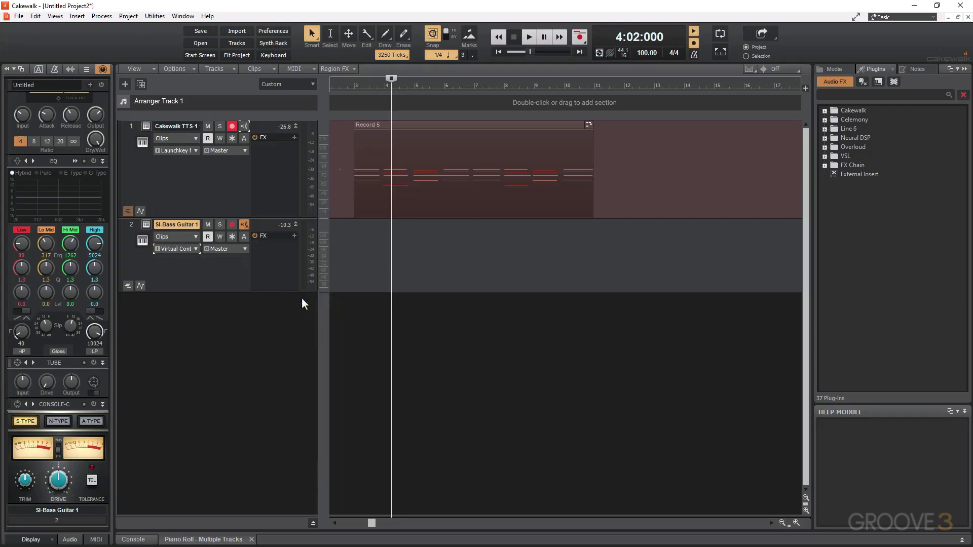
- Open the Computer Keyboard virtual controller and place its window over the track area
{"action": "left_click", "coordinate": [55, 15]}
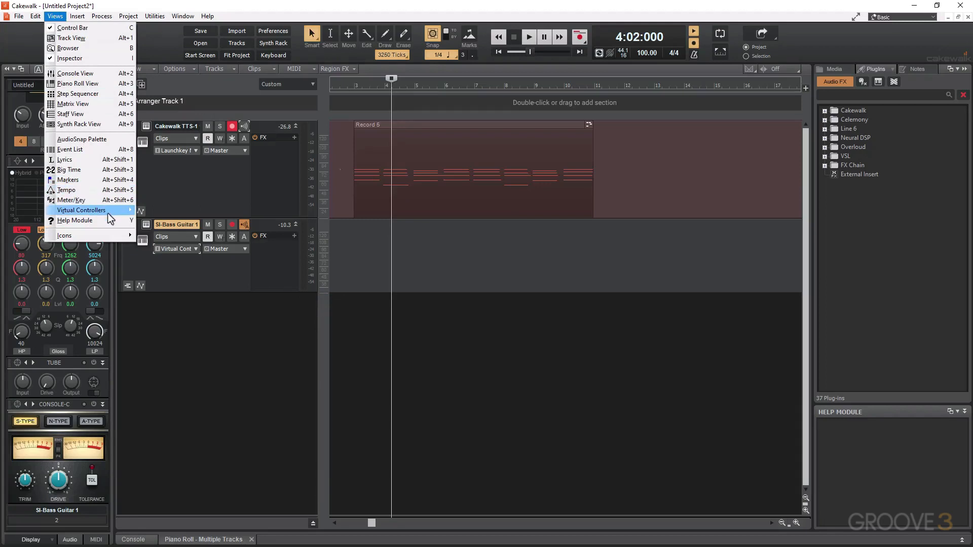
{"action": "mouse_move", "coordinate": [108, 213]}
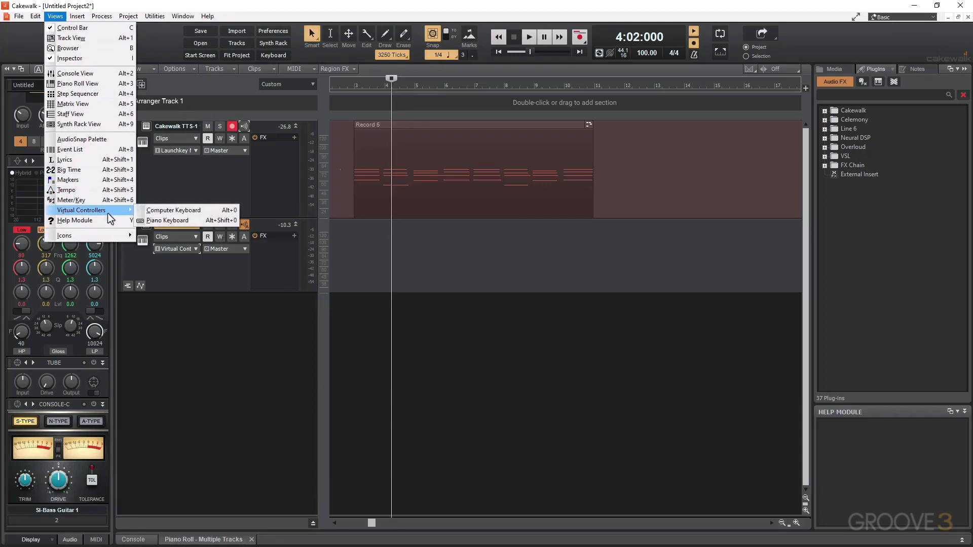
{"action": "left_click", "coordinate": [174, 208]}
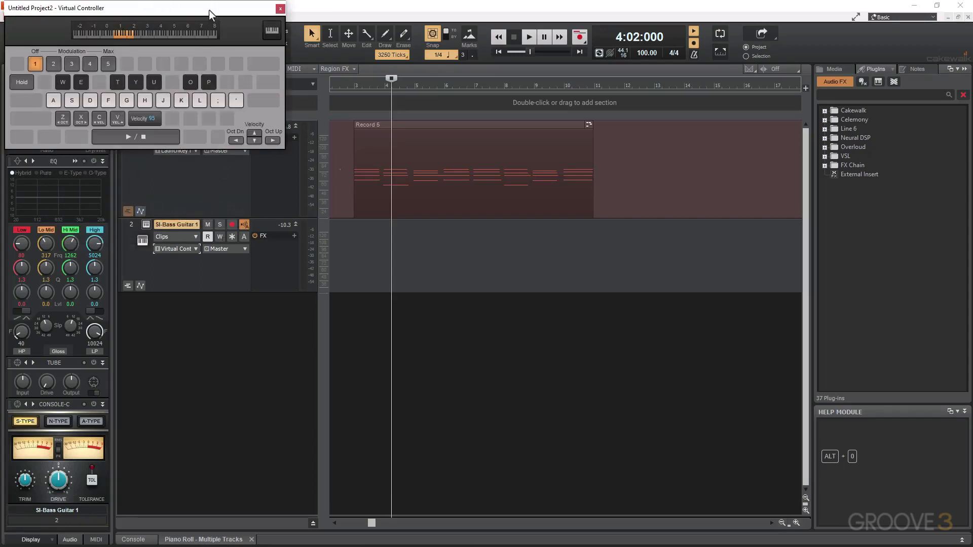
{"action": "left_click_drag", "start_coordinate": [208, 11], "coordinate": [296, 202]}
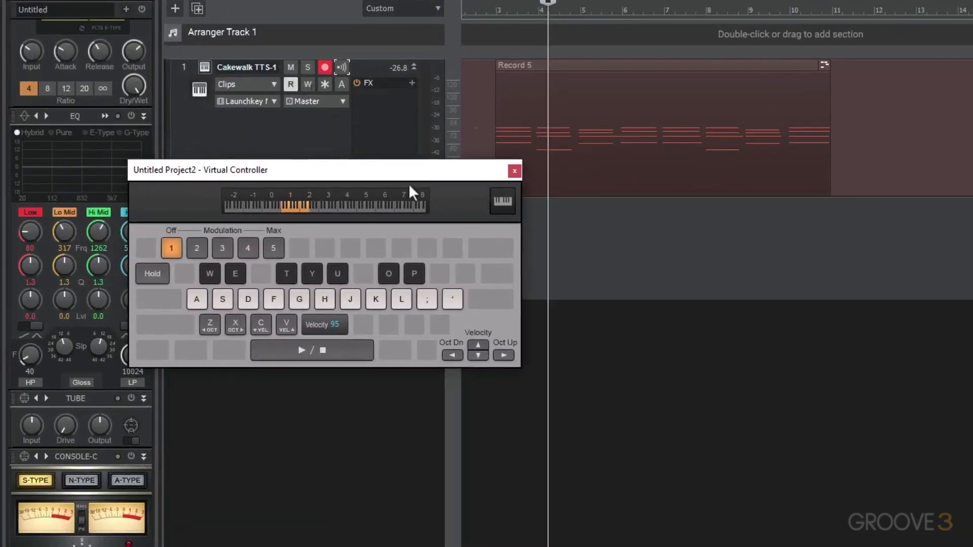
- Audition the bass guitar by playing the A, D, F and H notes on the virtual controller
{"action": "key", "text": "a"}
{"action": "key", "text": "d"}
{"action": "key", "text": "f"}
{"action": "key", "text": "f"}
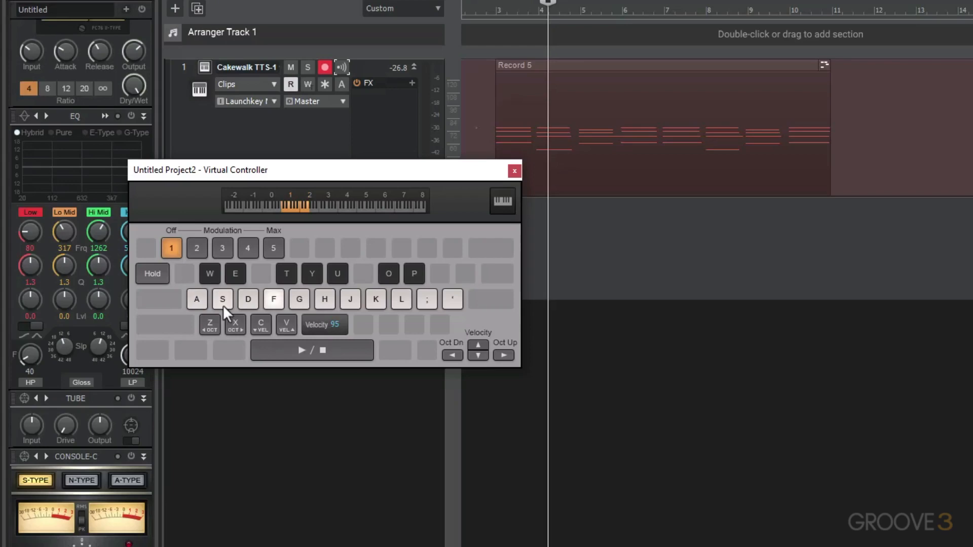
{"action": "key", "text": "h"}
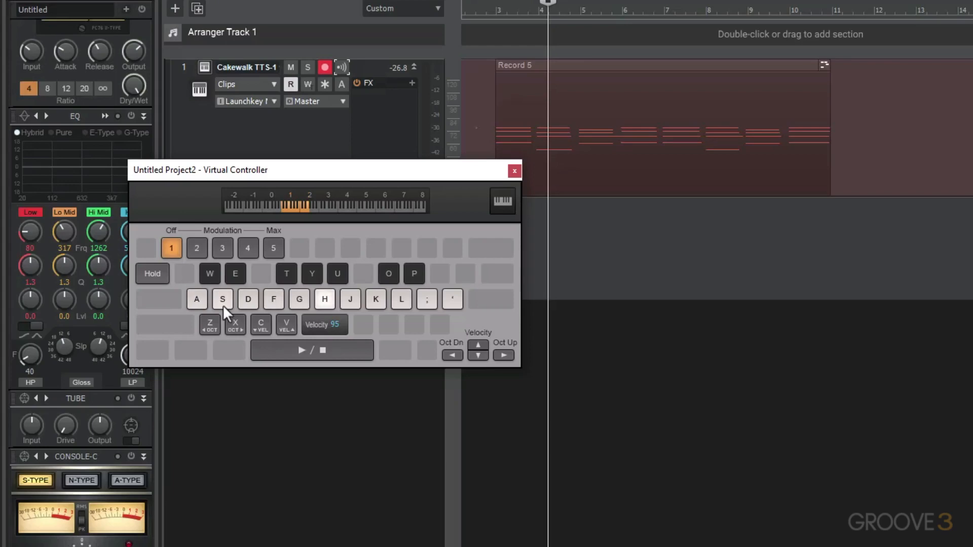
{"action": "key", "text": "d"}
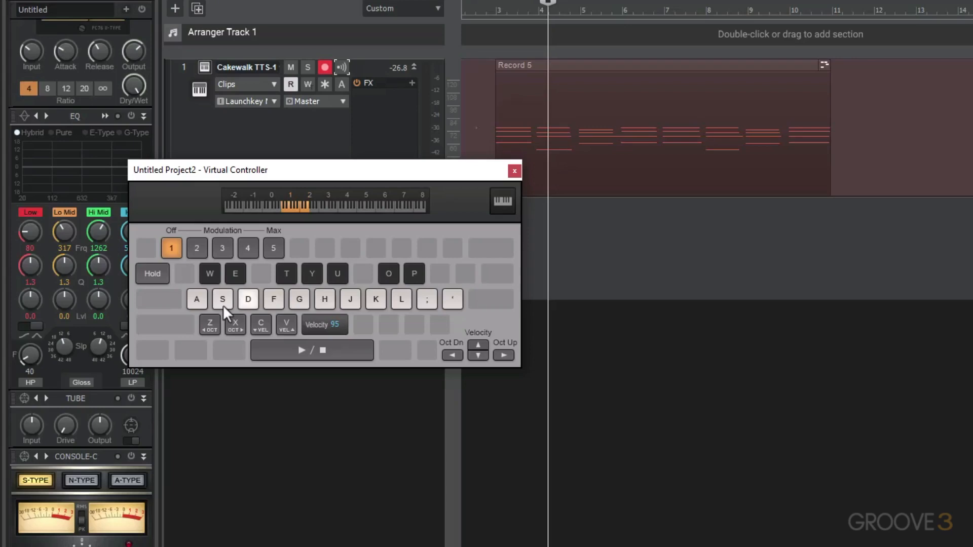
{"action": "key", "text": "f"}
- Shift the virtual controller's octave range up to 4 and back down to 1, playing the F note at each octave
{"action": "key", "text": "x"}
{"action": "key", "text": "x"}
{"action": "key", "text": "f"}
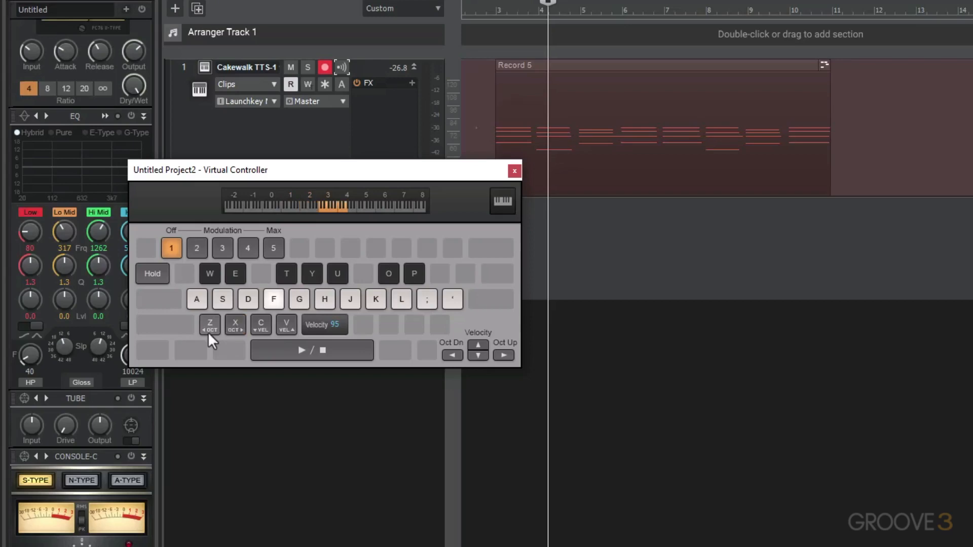
{"action": "key", "text": "x"}
{"action": "key", "text": "f"}
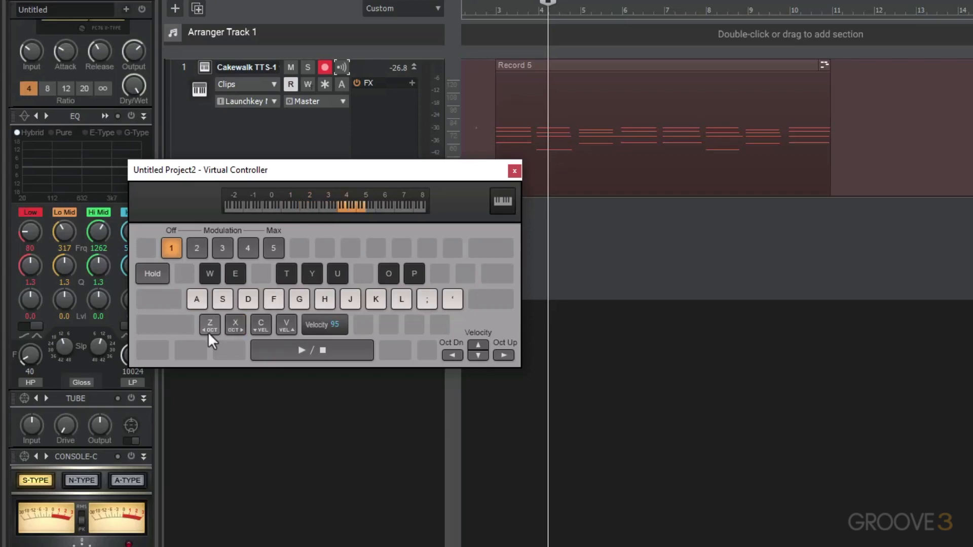
{"action": "key", "text": "z"}
{"action": "key", "text": "f"}
{"action": "key", "text": "z"}
{"action": "key", "text": "f"}
{"action": "key", "text": "z"}
{"action": "key", "text": "f"}
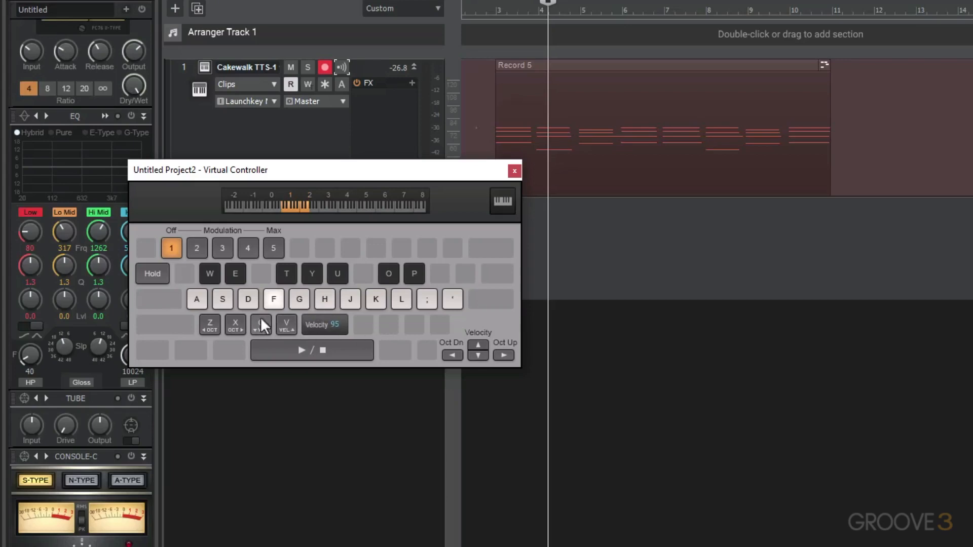
- Try different note velocities on the virtual controller, raising the velocity to 127 and reducing it to 87
{"action": "left_click", "coordinate": [261, 320]}
{"action": "left_click", "coordinate": [260, 319]}
{"action": "left_click", "coordinate": [260, 320]}
{"action": "left_click", "coordinate": [261, 320]}
{"action": "left_click", "coordinate": [261, 319]}
{"action": "key", "text": "v"}
{"action": "key", "text": "v"}
{"action": "key", "text": "v"}
{"action": "key", "text": "v"}
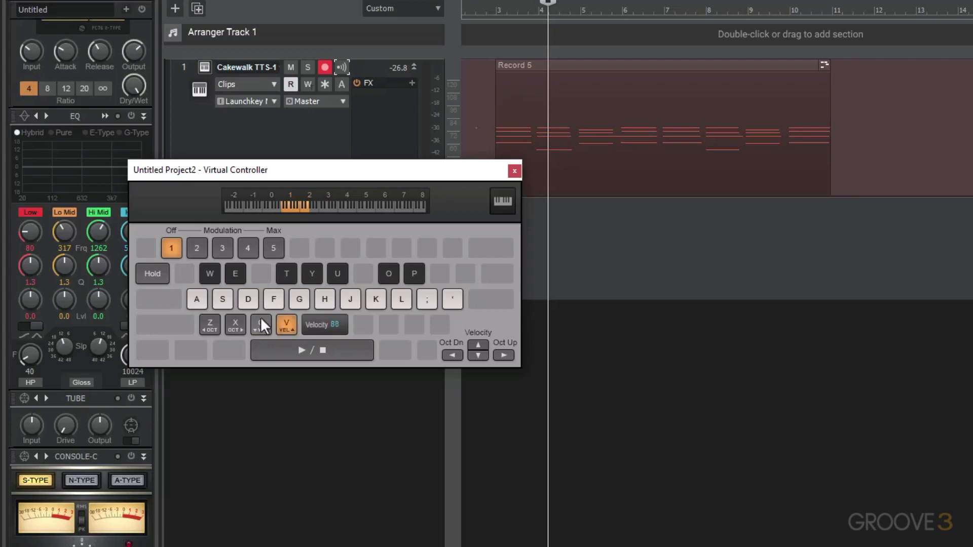
{"action": "key", "text": "v"}
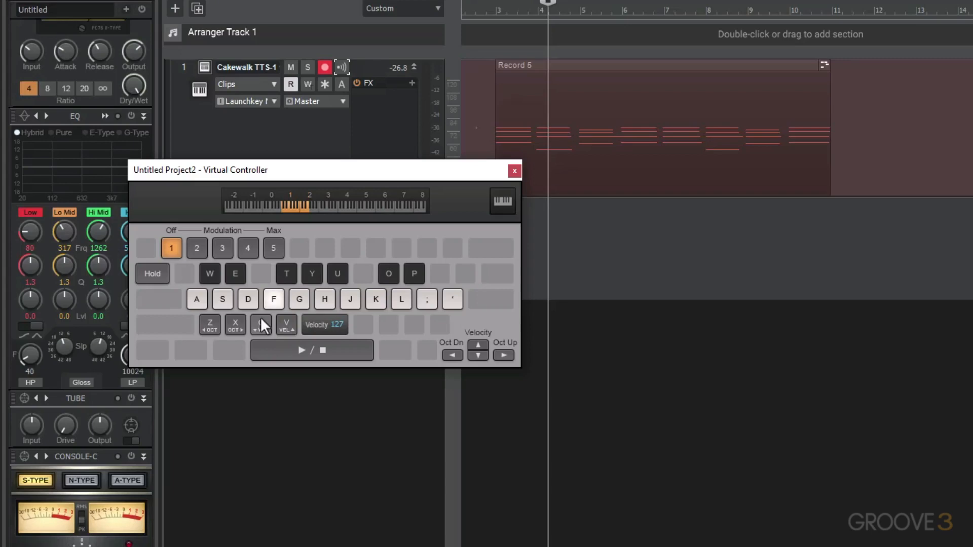
{"action": "key", "text": "c"}
- Shift the octave range down and up repeatedly, returning it to octave 1
{"action": "key", "text": "Left"}
{"action": "key", "text": "Right"}
{"action": "key", "text": "Left"}
{"action": "key", "text": "Left"}
{"action": "key", "text": "Right"}
{"action": "key", "text": "Right"}
{"action": "key", "text": "Left"}
{"action": "key", "text": "Right"}
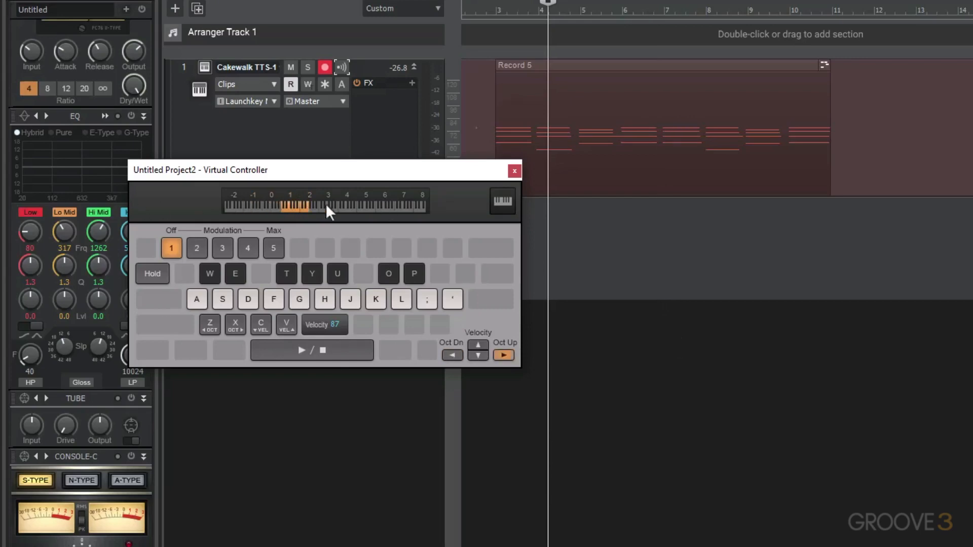
- Set the note velocity to 111 while testing the F note, and move the Virtual Controller window below the tracks
{"action": "key", "text": "Up"}
{"action": "key", "text": "Up"}
{"action": "key", "text": "Up"}
{"action": "key", "text": "f"}
{"action": "key", "text": "Down"}
{"action": "key", "text": "f"}
{"action": "left_click_drag", "start_coordinate": [332, 173], "coordinate": [346, 366]}
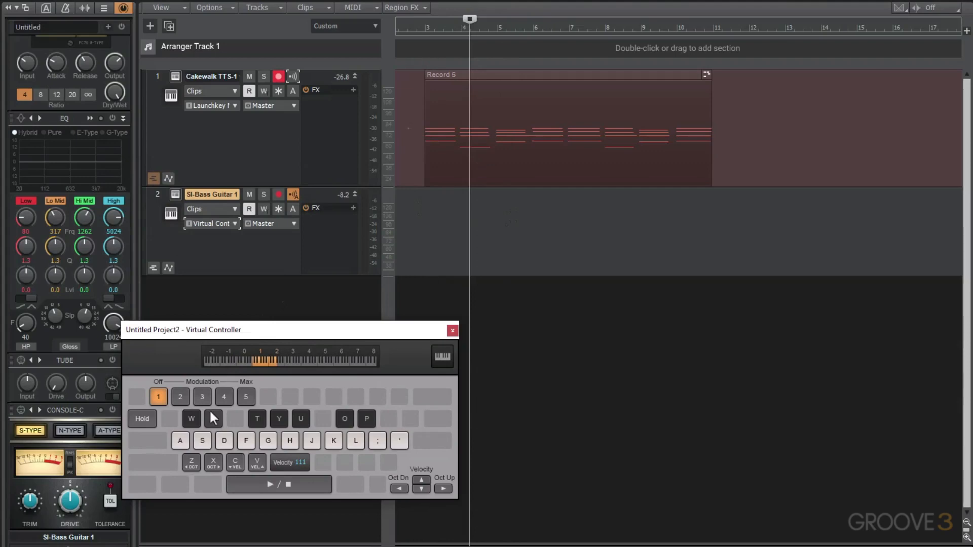
- Toggle the Virtual Controller to the piano layout and back to the computer keyboard, and try the F note and Hold control
{"action": "left_click", "coordinate": [65, 1]}
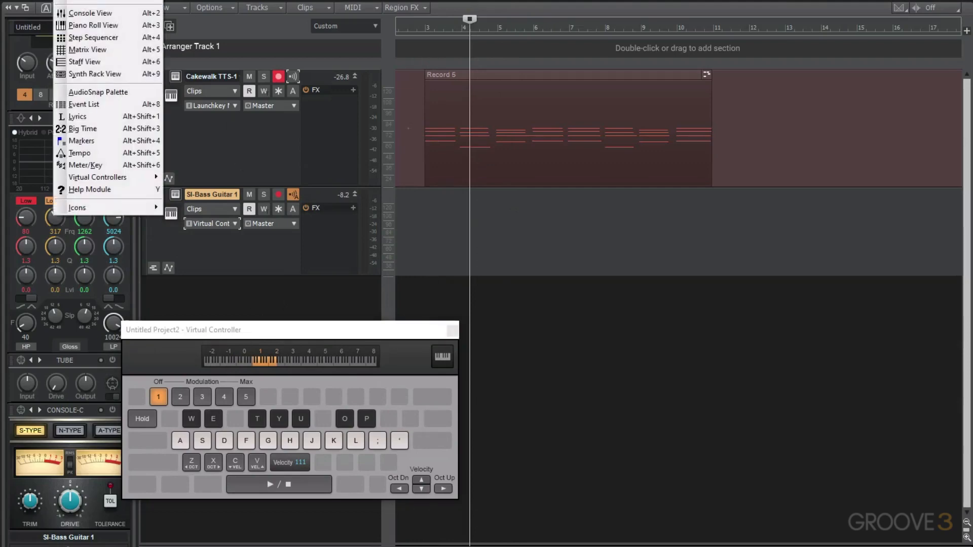
{"action": "mouse_move", "coordinate": [91, 176]}
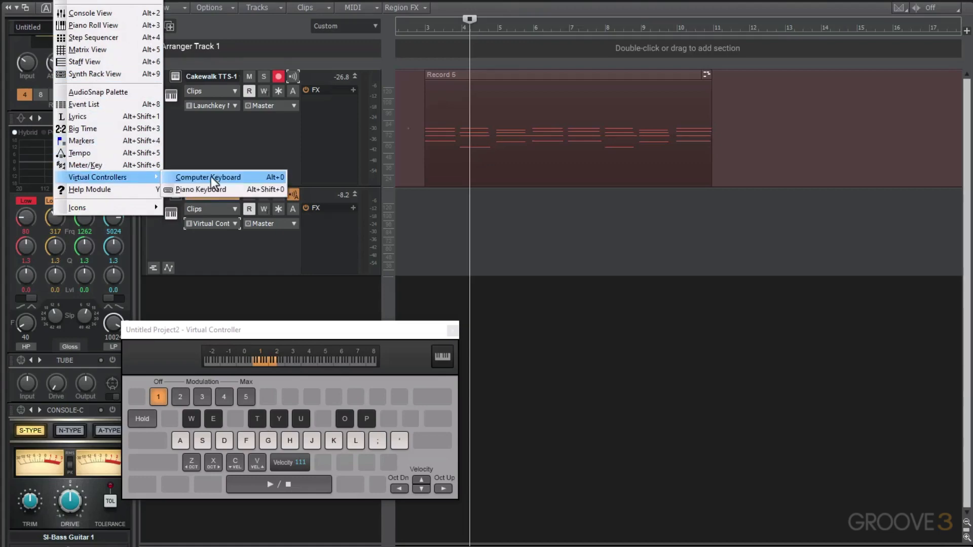
{"action": "left_click", "coordinate": [398, 330]}
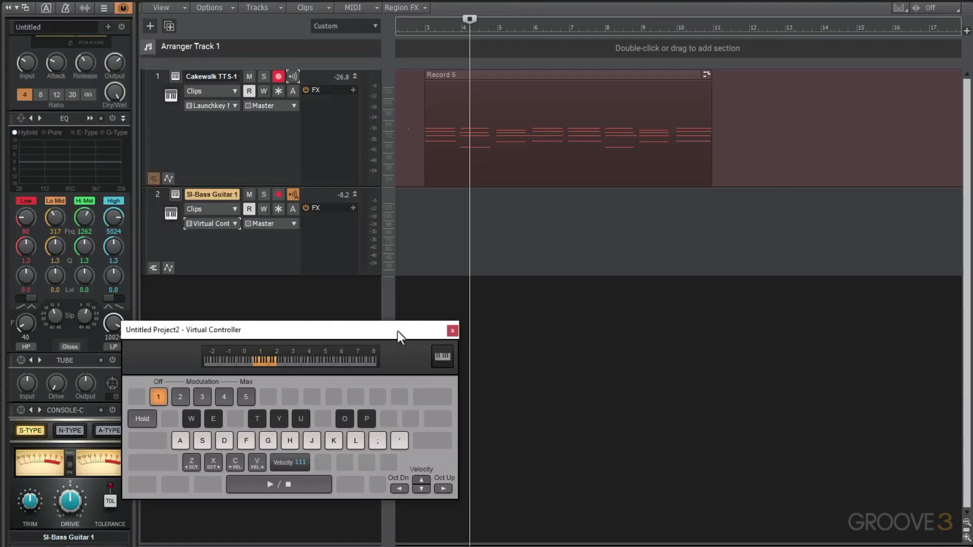
{"action": "left_click", "coordinate": [438, 356]}
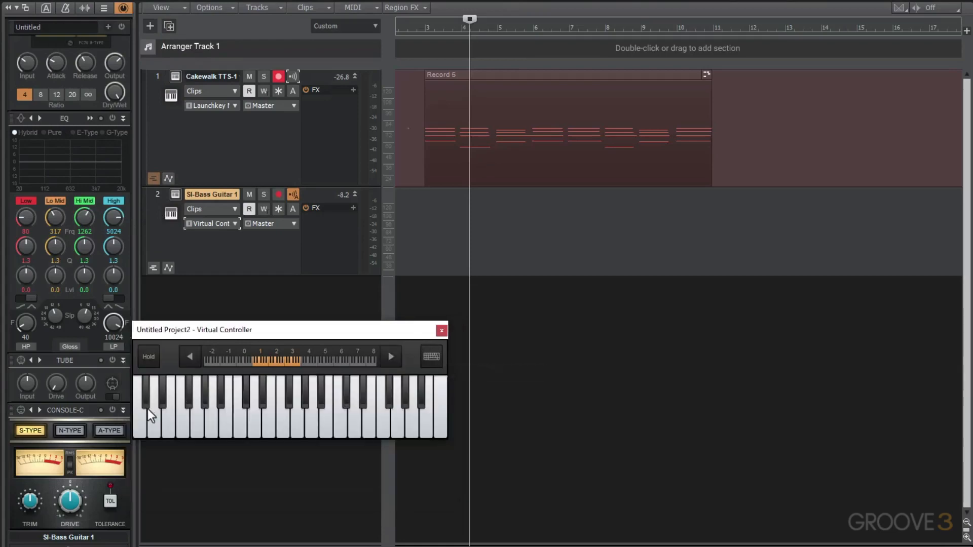
{"action": "left_click", "coordinate": [430, 357]}
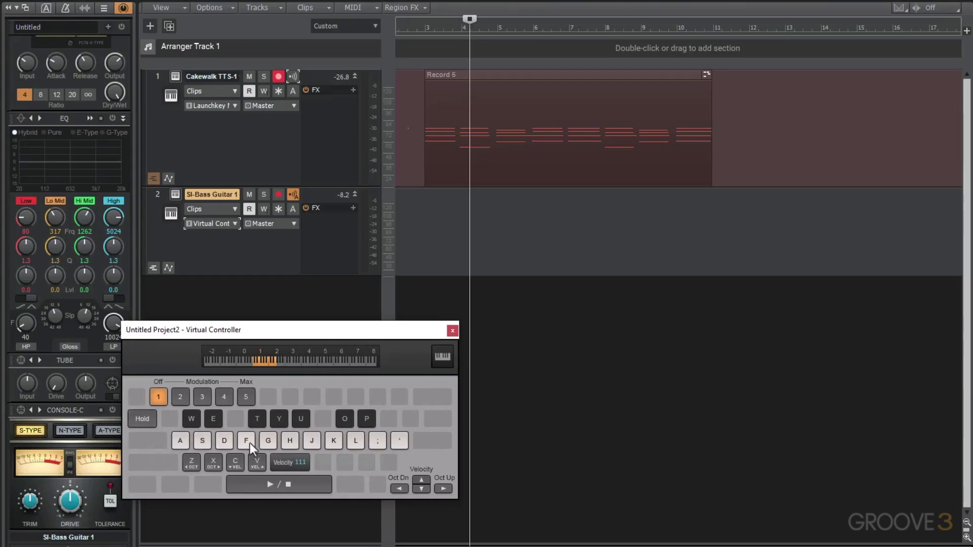
{"action": "key", "text": "f"}
{"action": "left_click", "coordinate": [143, 419]}
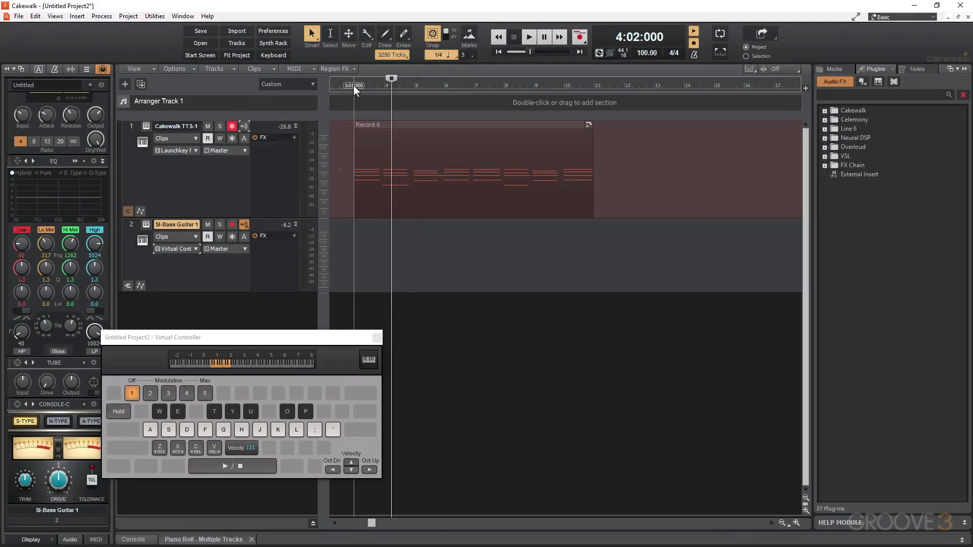
- Move the playhead to 3:01:000, disarm the Cakewalk TTS-1 track and arm the SI-Bass Guitar track for recording
{"action": "left_click", "coordinate": [354, 85]}
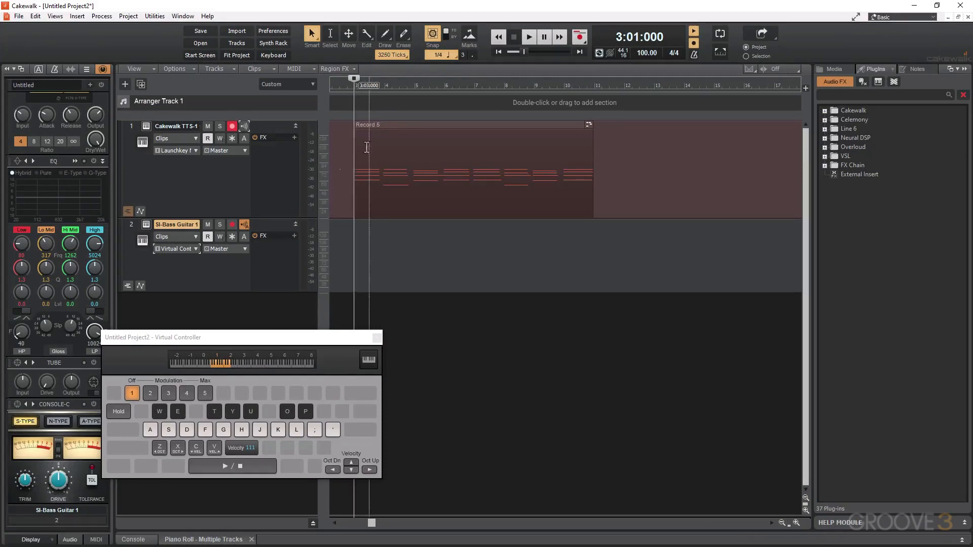
{"action": "left_click", "coordinate": [231, 126]}
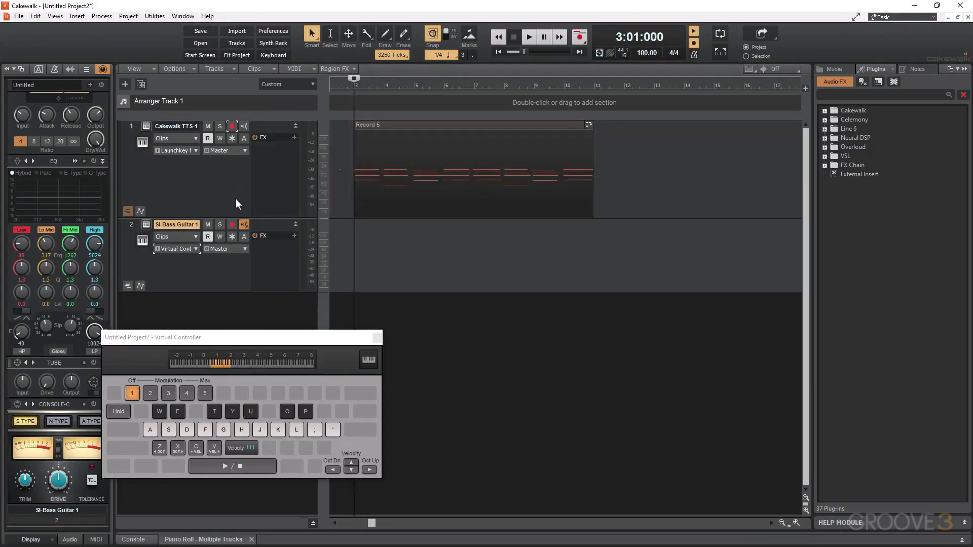
{"action": "left_click", "coordinate": [231, 227]}
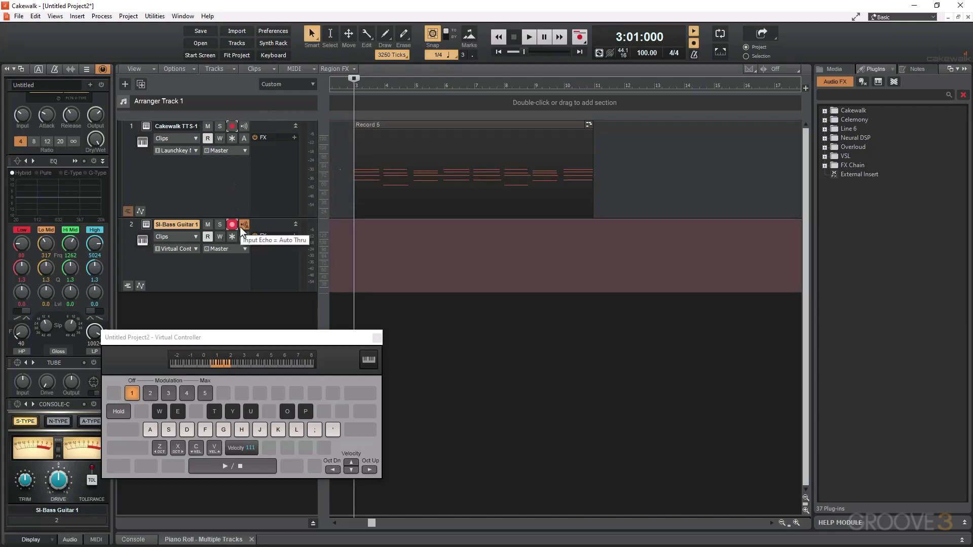
- Record a bass line on the SI-Bass Guitar track from 3:01:000 to about measure 11, playing the Virtual Controller pattern F, H, D, F twice
{"action": "key", "text": "r"}
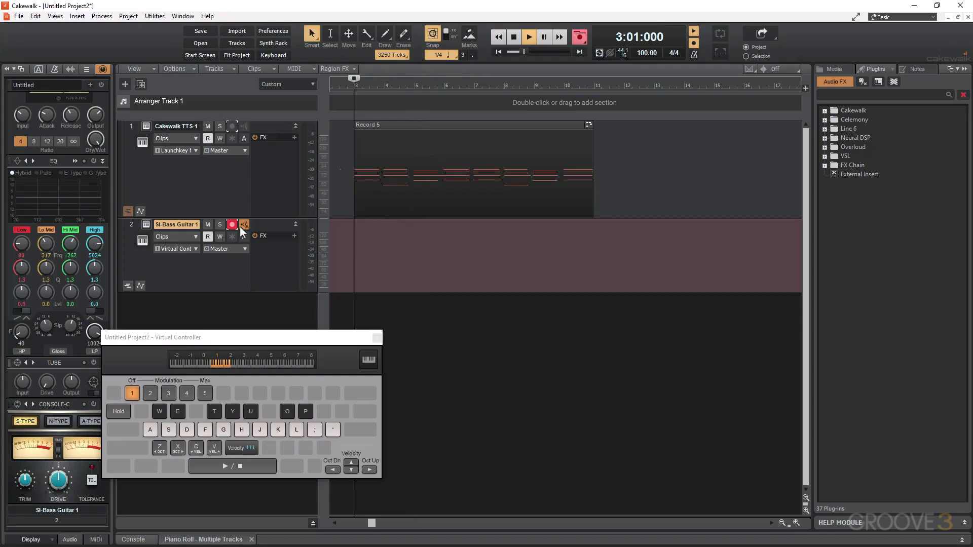
{"action": "key", "text": "f"}
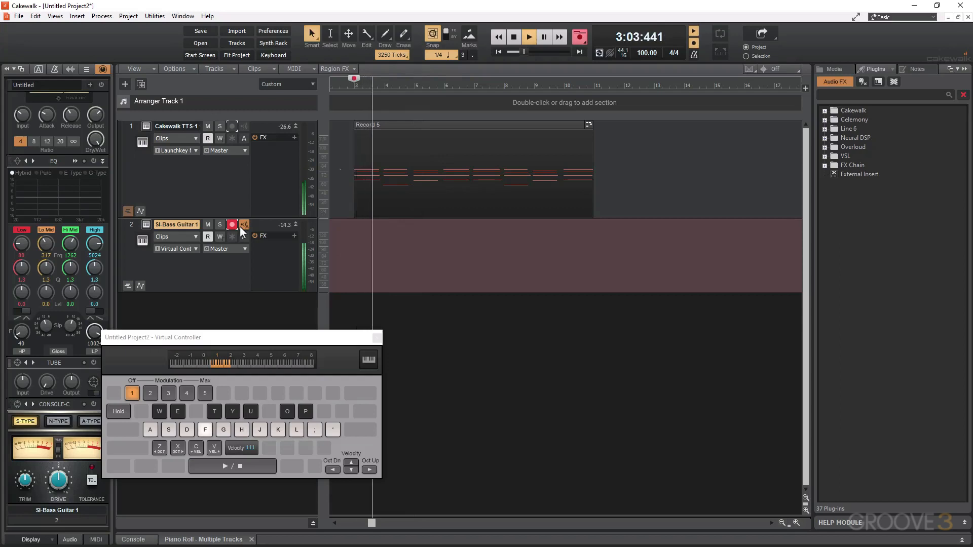
{"action": "key", "text": "h"}
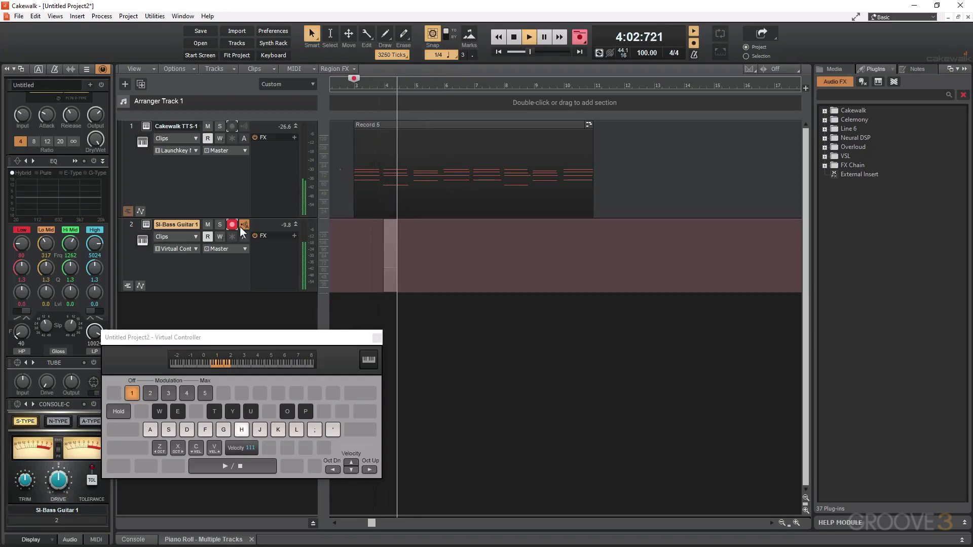
{"action": "key", "text": "d"}
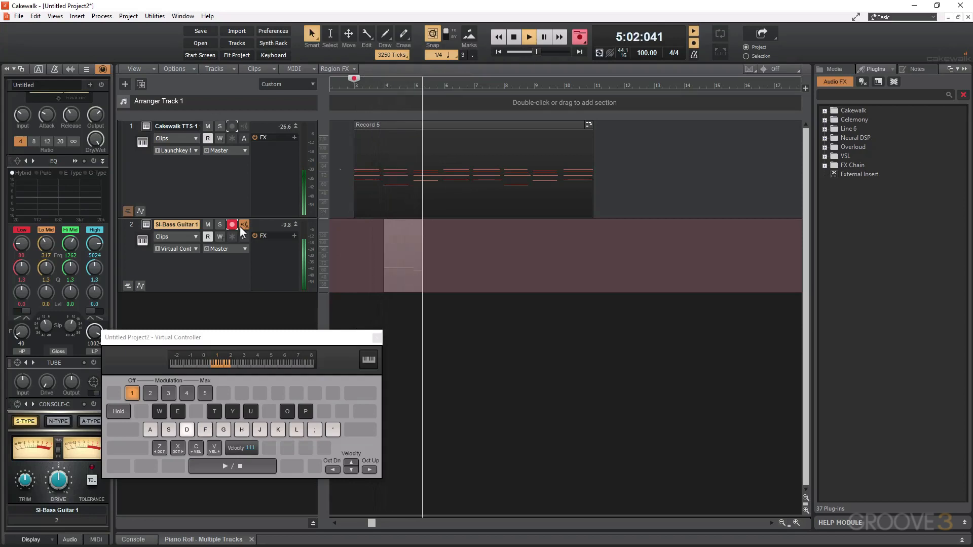
{"action": "key", "text": "f"}
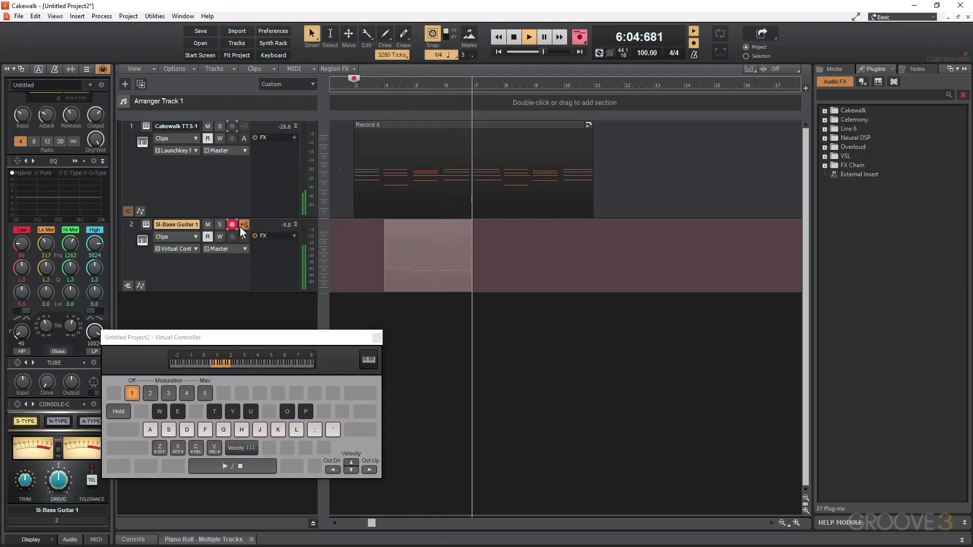
{"action": "key", "text": "f"}
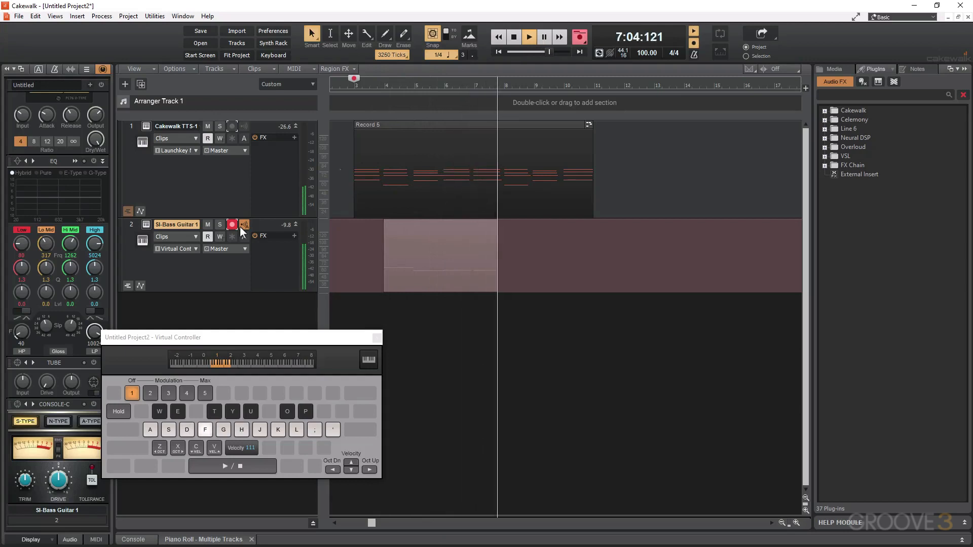
{"action": "key", "text": "h"}
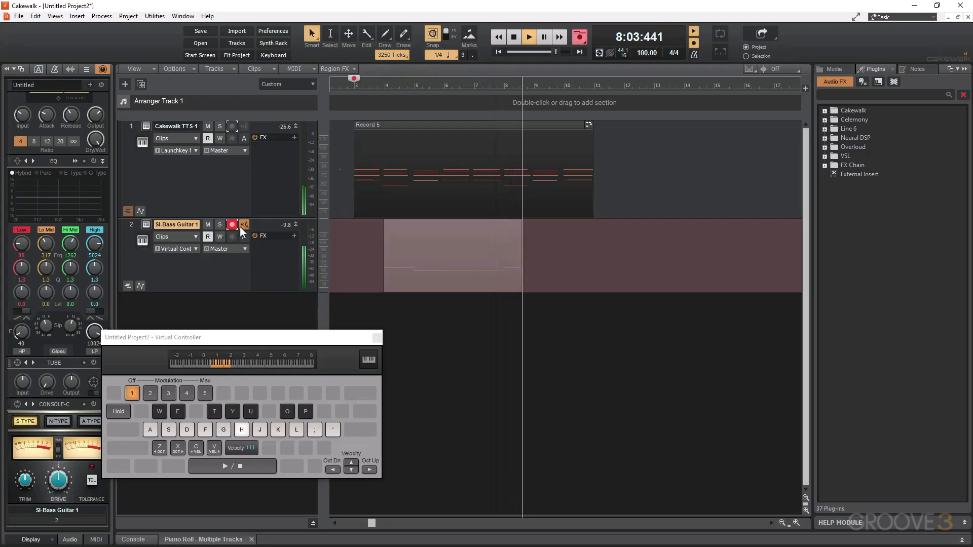
{"action": "key", "text": "d"}
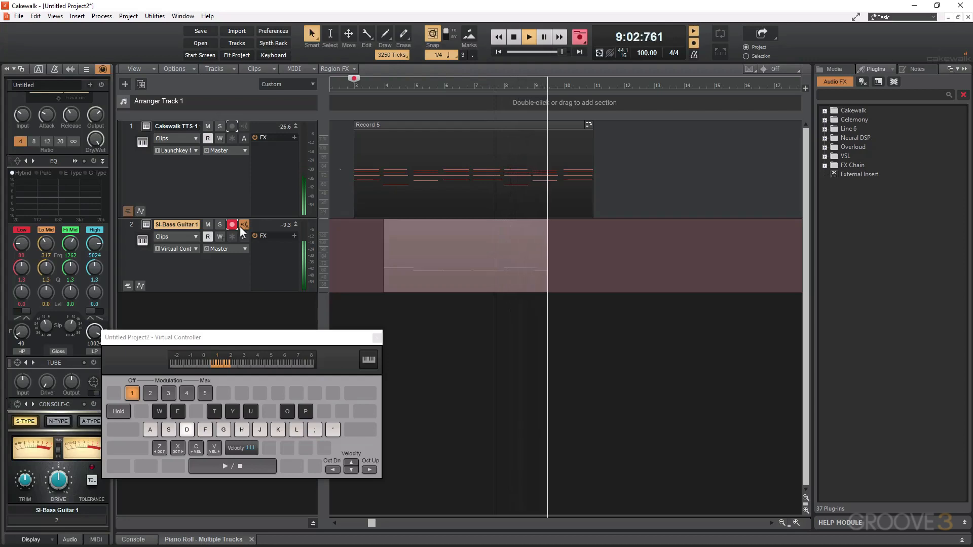
{"action": "key", "text": "f"}
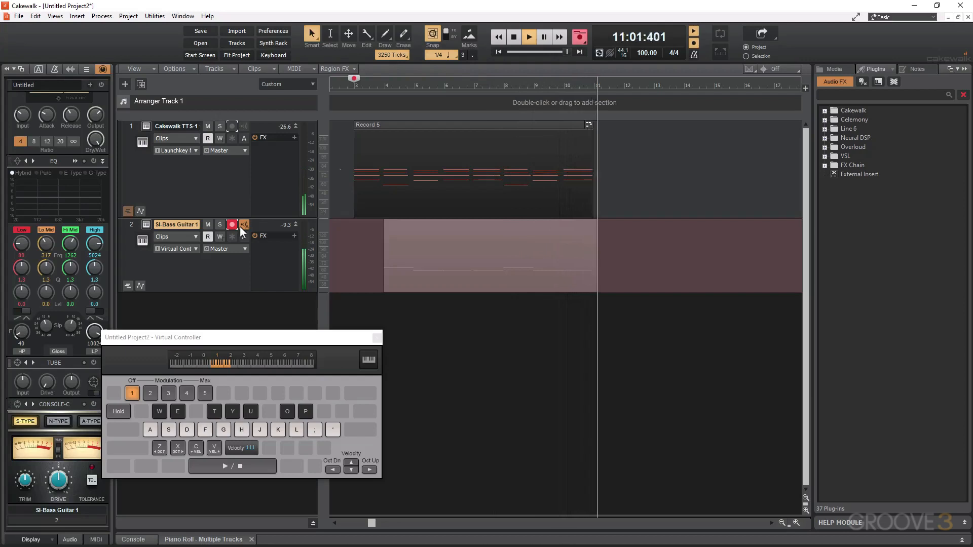
{"action": "key", "text": "space"}
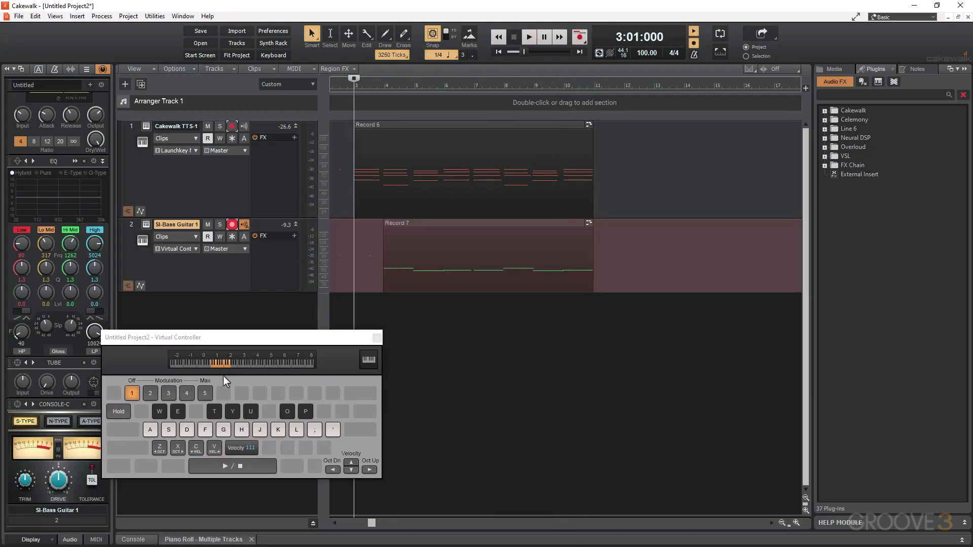